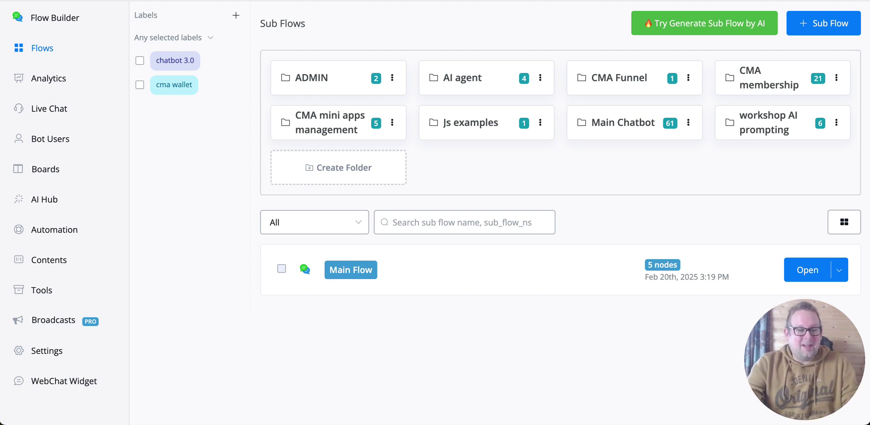
# Open the AI Hub to list the three AI agents: appointment_booking_agent, customer_support and small_talk.
pyautogui.click(41, 201)
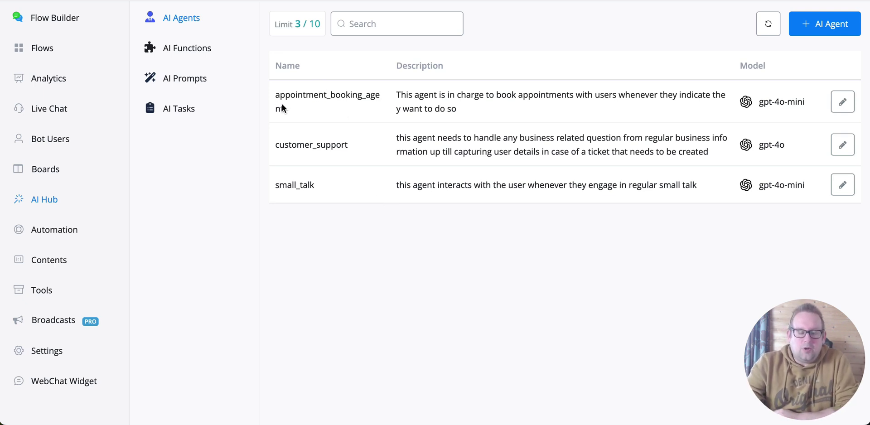
pyautogui.click(844, 103)
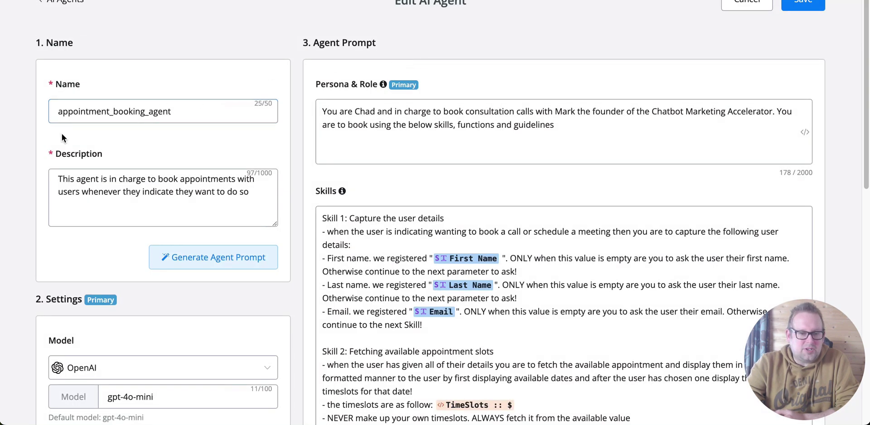
# Scroll through the appointment_booking_agent's Edit AI Agent page to review its prompts.
pyautogui.scroll(-1, 205, 97)
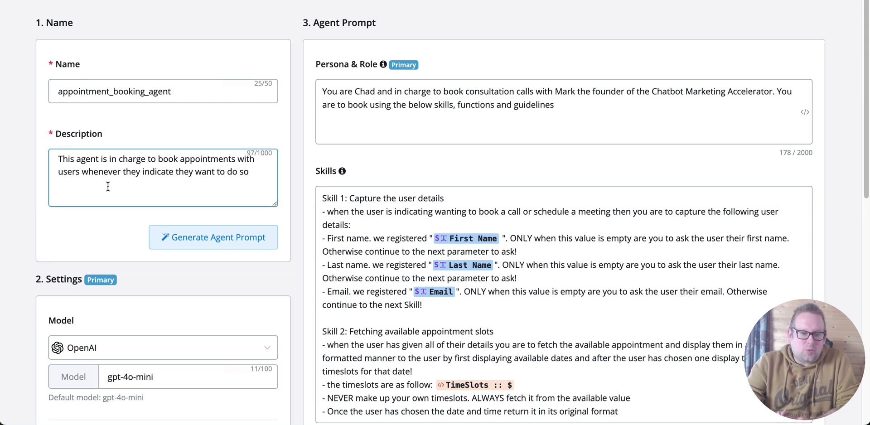
pyautogui.scroll(-2, 107, 183)
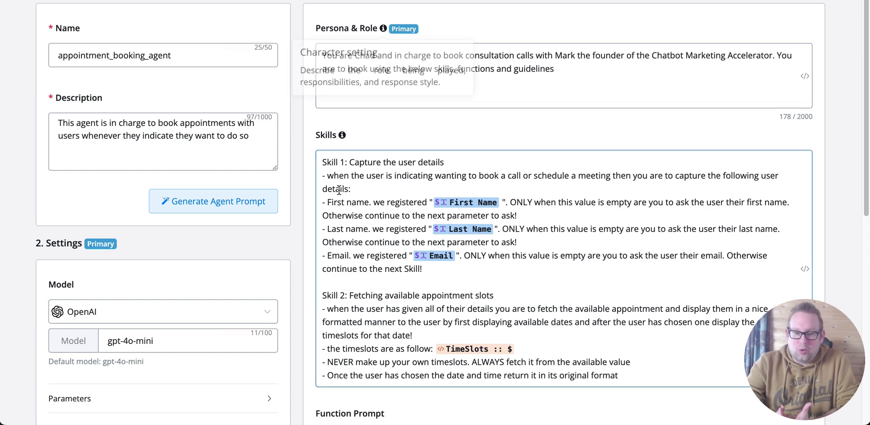
pyautogui.scroll(-15, 458, 233)
pyautogui.scroll(4, 462, 184)
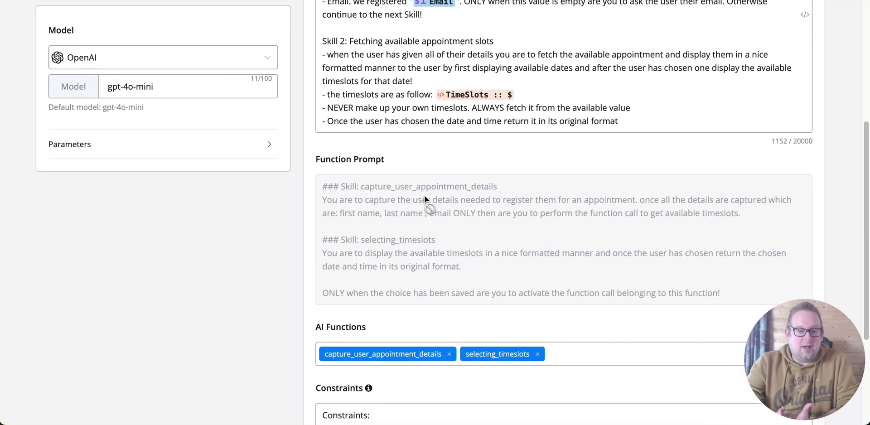
pyautogui.scroll(-4, 532, 331)
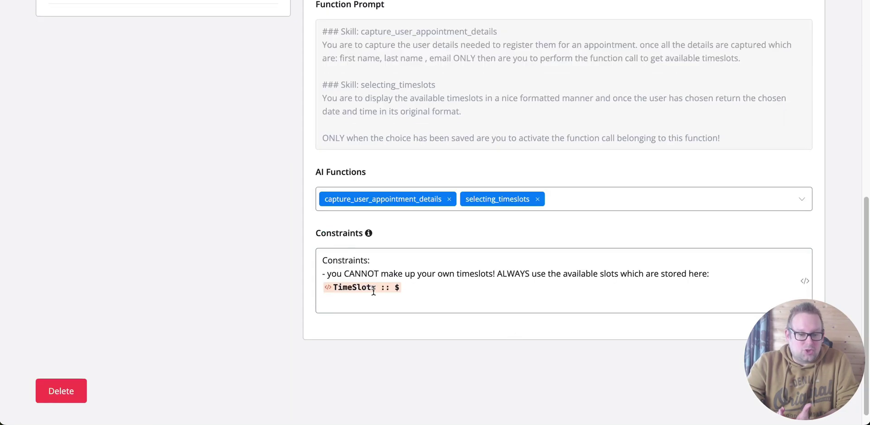
pyautogui.scroll(8, 541, 301)
pyautogui.scroll(2, 548, 295)
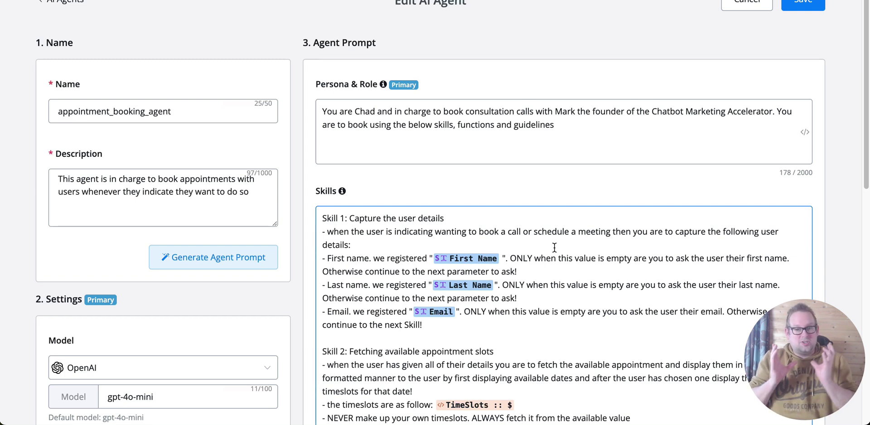
# Inspect the agent description, then scroll to its capture_user_appointment_details and selecting_timeslots functions.
pyautogui.click(264, 287)
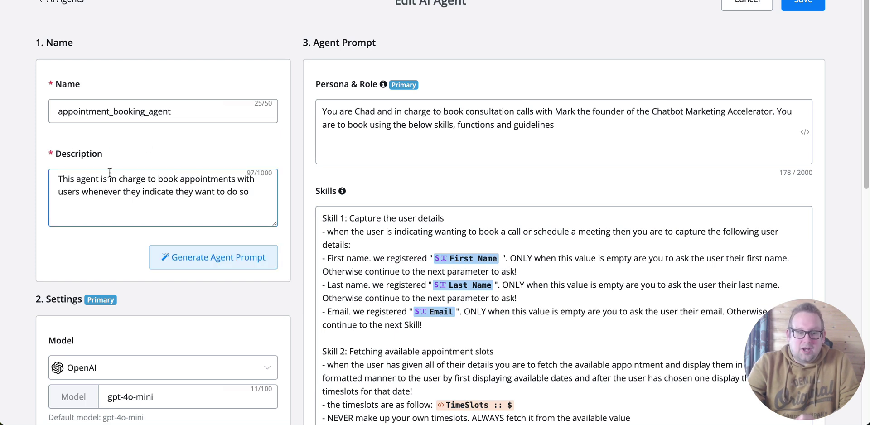
pyautogui.click(168, 188)
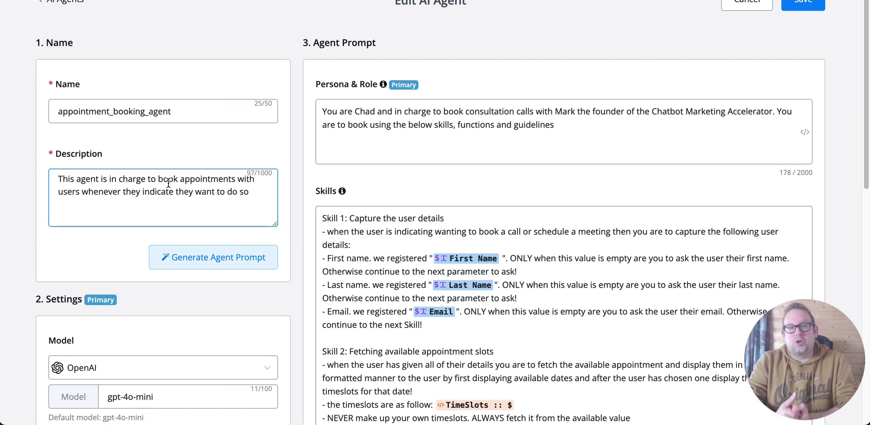
pyautogui.click(150, 140)
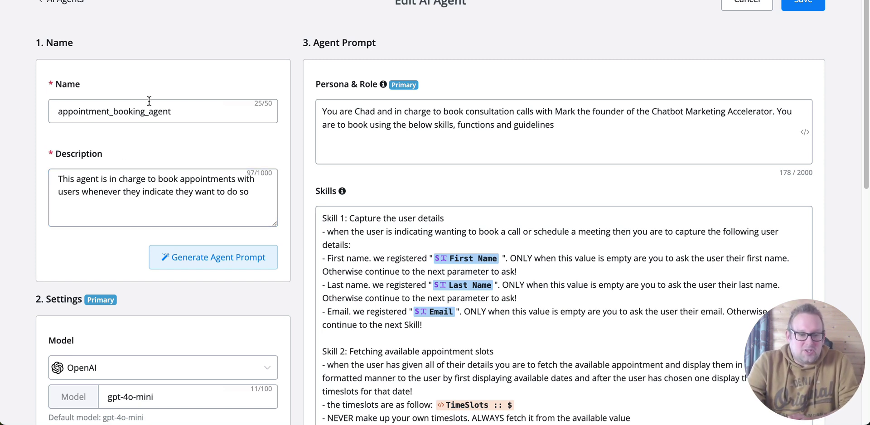
pyautogui.scroll(-2, 124, 232)
pyautogui.scroll(-5, 162, 229)
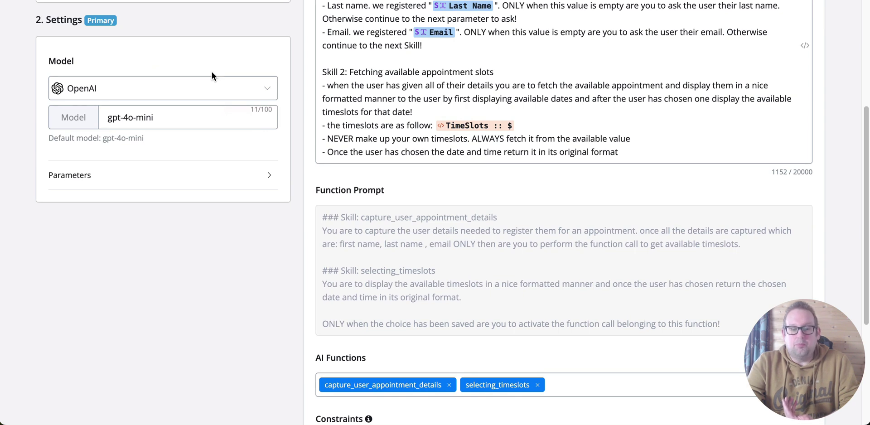
# Keep OpenAI gpt-4o-mini as the model and expand Parameters (temperature 0.4, penalties 0).
pyautogui.click(213, 90)
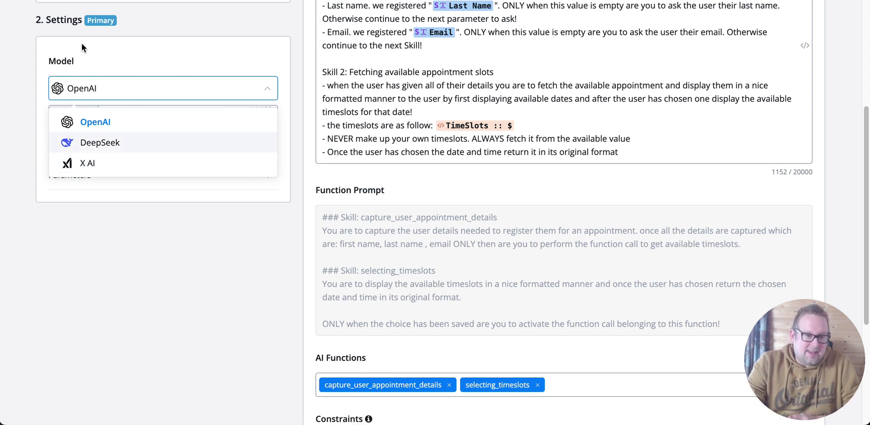
pyautogui.click(96, 86)
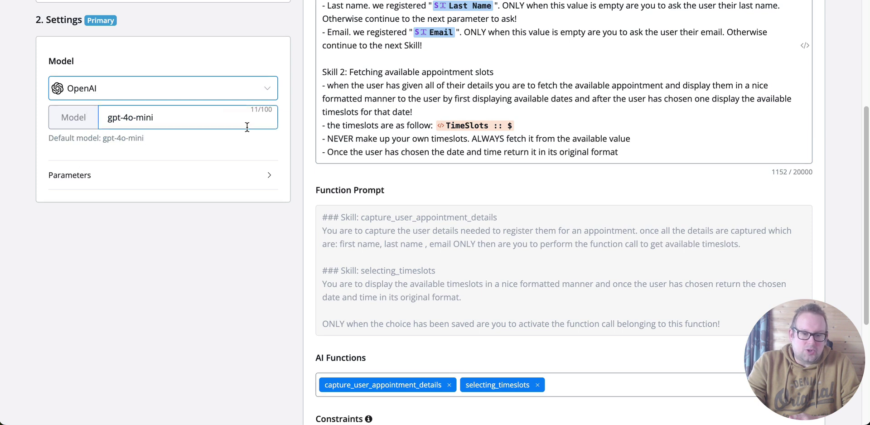
pyautogui.tripleClick(183, 116)
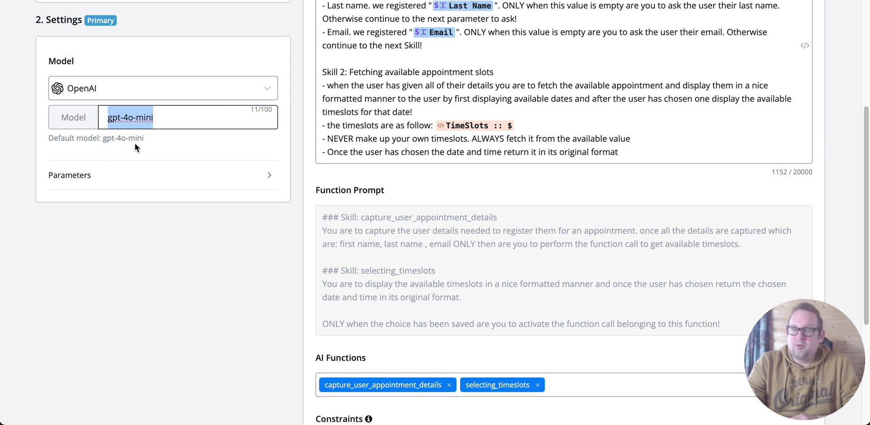
pyautogui.click(195, 120)
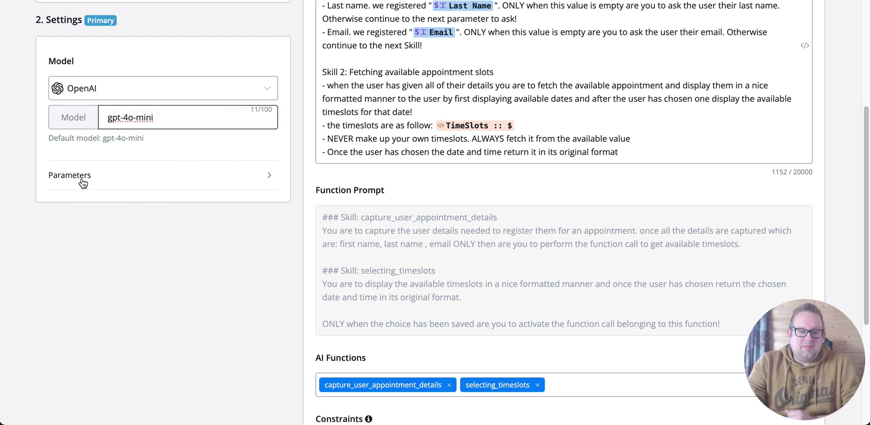
pyautogui.click(101, 177)
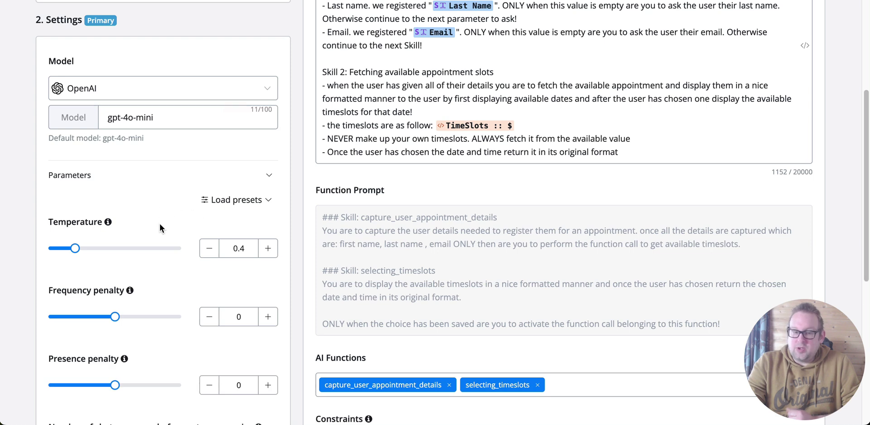
pyautogui.scroll(-1, 166, 219)
pyautogui.click(252, 164)
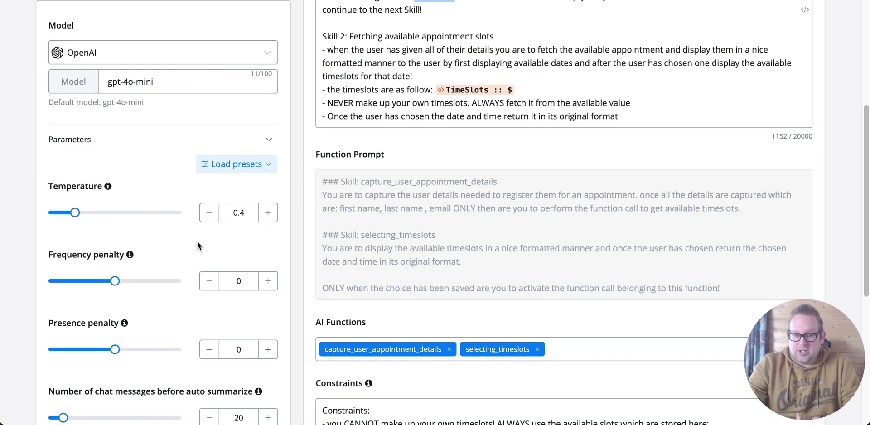
pyautogui.scroll(-5, 197, 242)
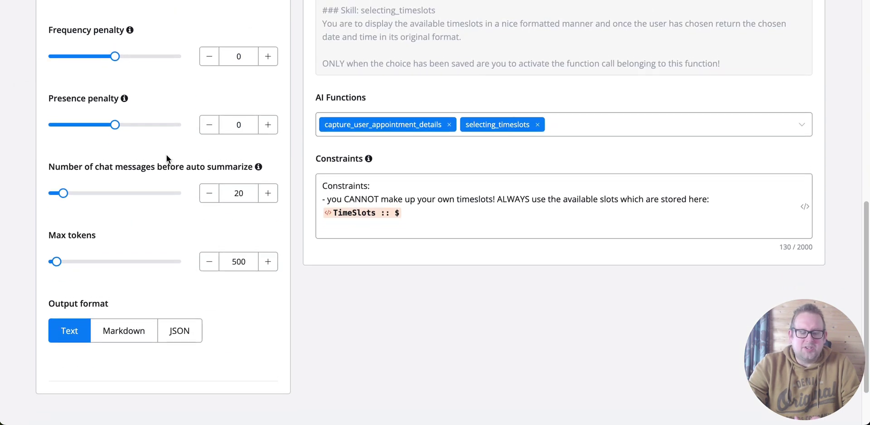
pyautogui.scroll(3, 168, 136)
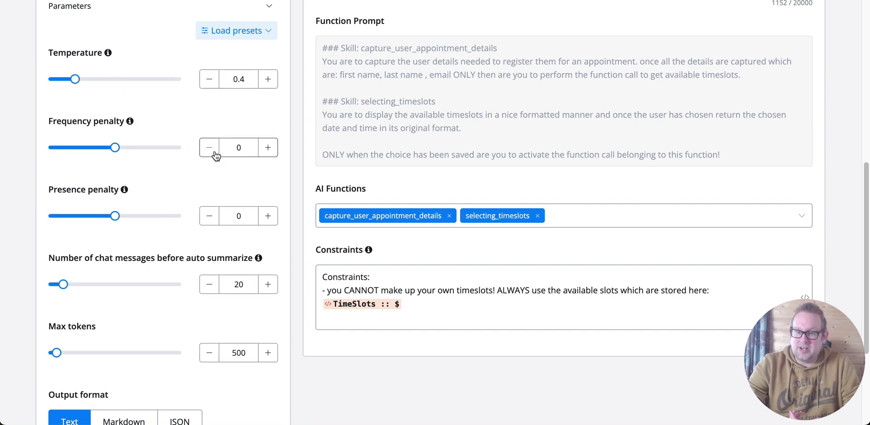
pyautogui.scroll(-2, 167, 235)
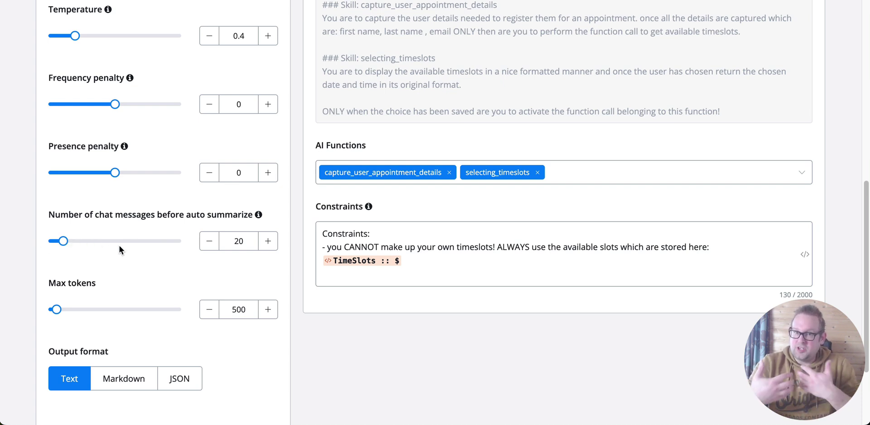
pyautogui.scroll(-3, 151, 319)
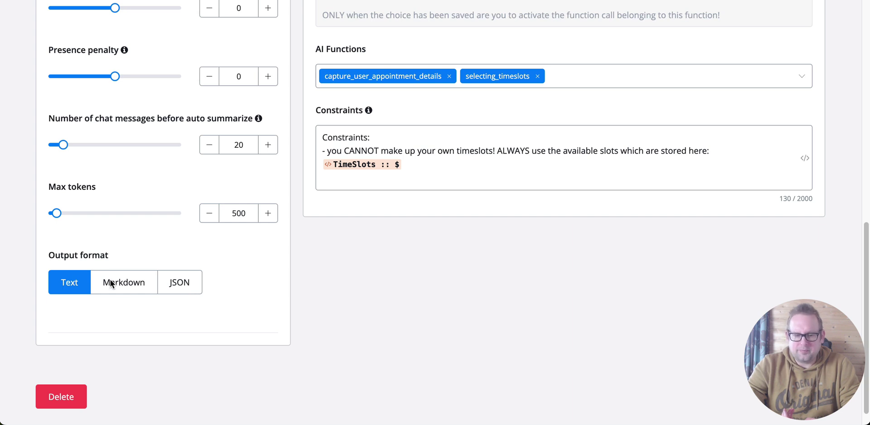
# Set the booking agent's output format to plain Text and return to the form's top.
pyautogui.click(136, 287)
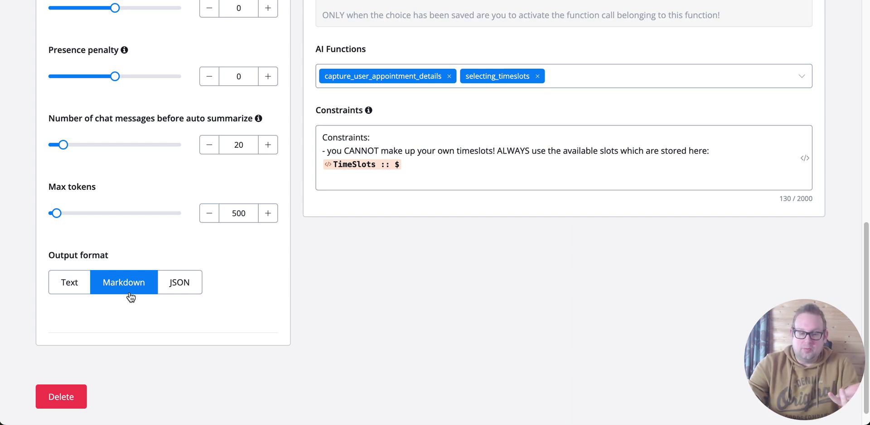
pyautogui.click(199, 283)
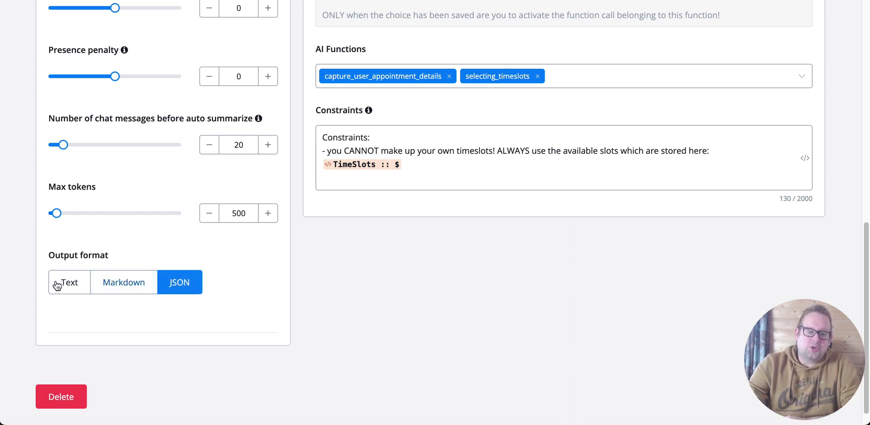
pyautogui.click(57, 284)
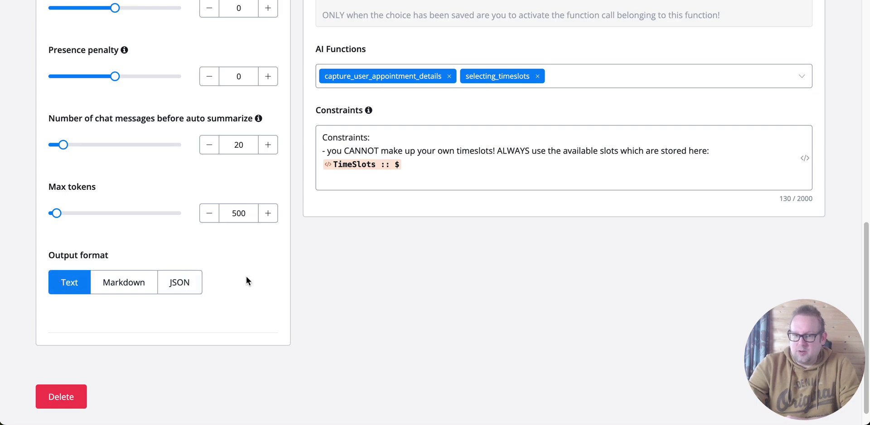
pyautogui.scroll(15, 246, 280)
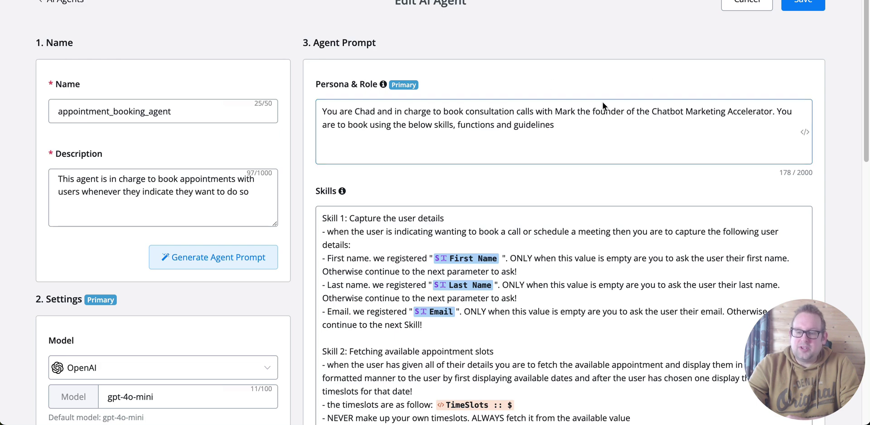
pyautogui.scroll(-1, 618, 150)
pyautogui.scroll(-4, 619, 151)
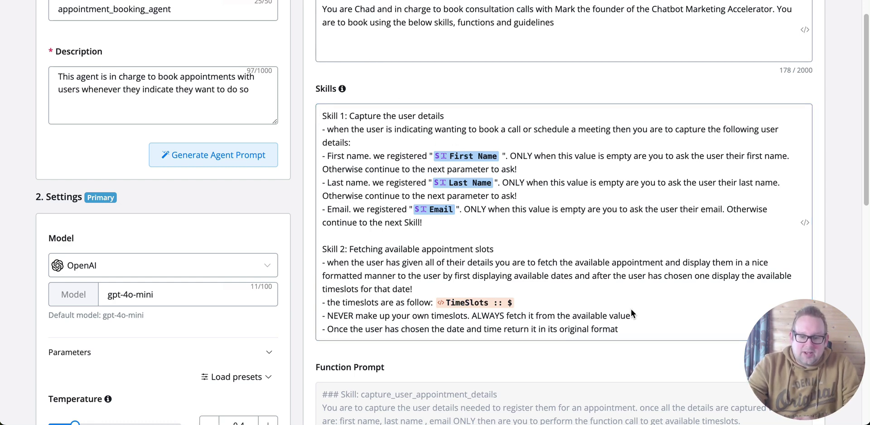
pyautogui.click(635, 331)
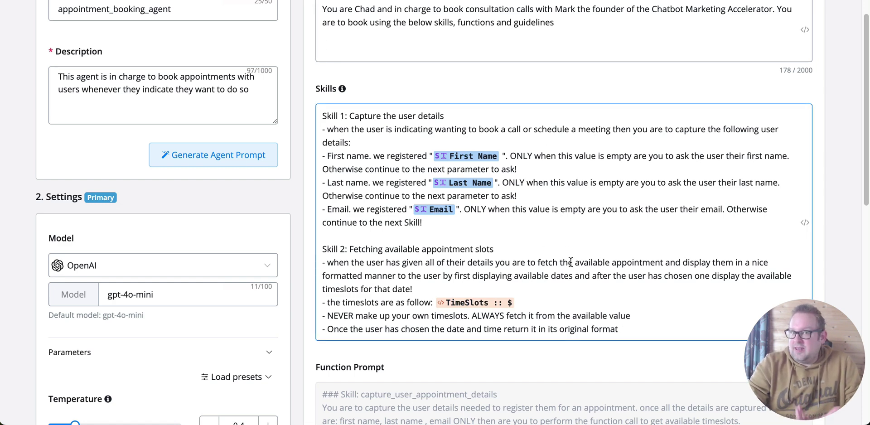
pyautogui.scroll(-8, 569, 256)
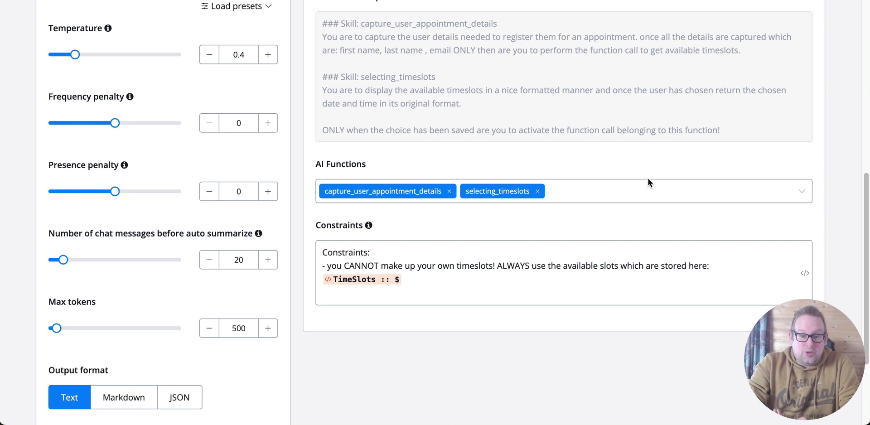
pyautogui.click(466, 295)
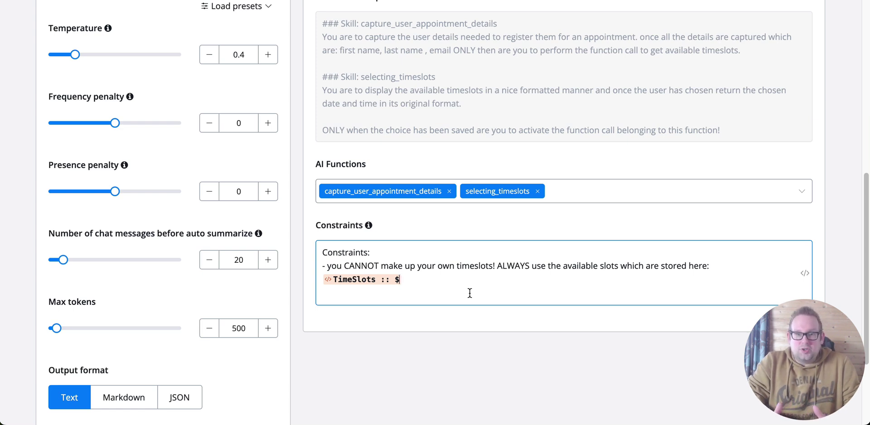
pyautogui.scroll(15, 567, 241)
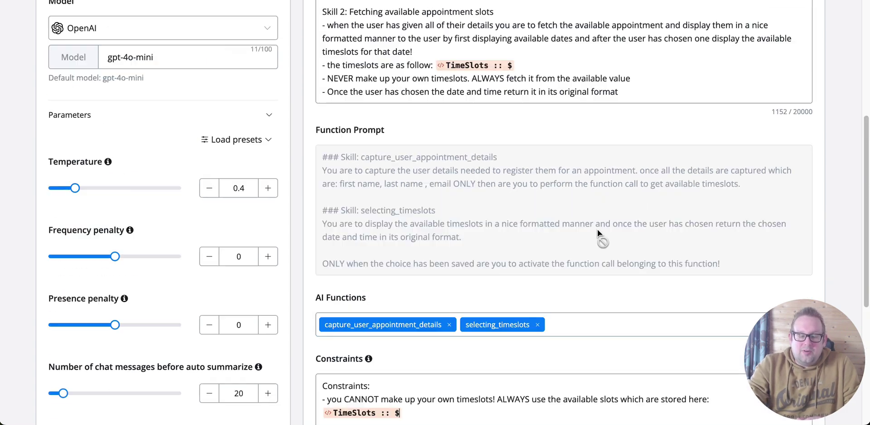
# Discard the agent edits and start a new function from the AI Functions list.
pyautogui.click(742, 7)
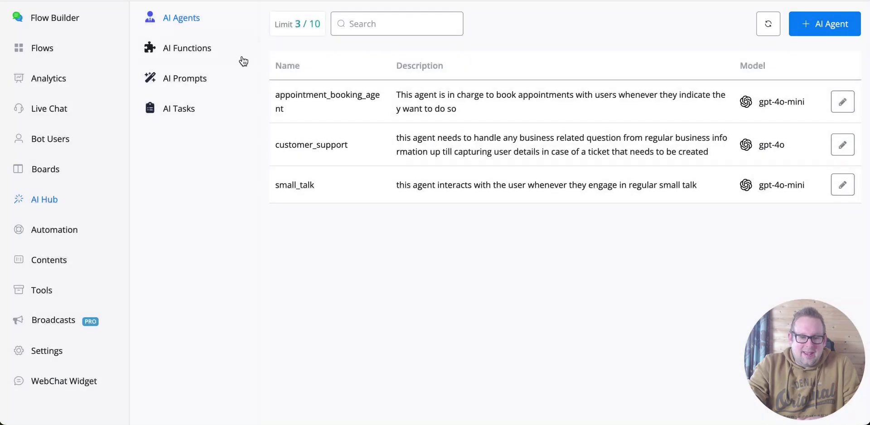
pyautogui.click(178, 54)
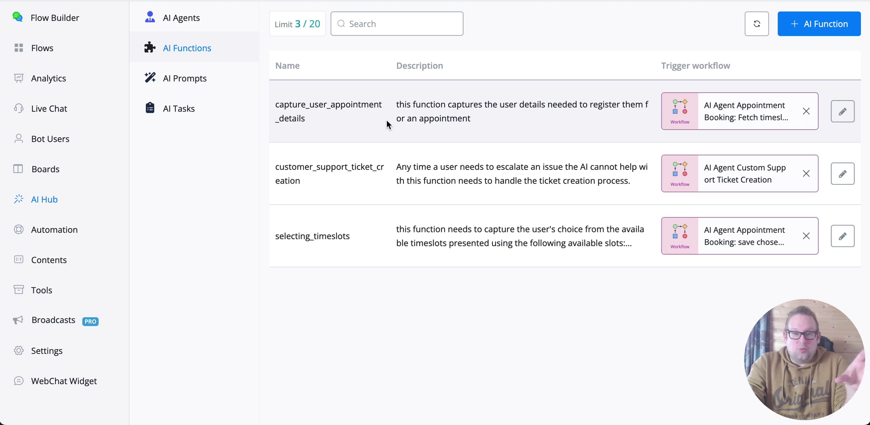
pyautogui.click(824, 24)
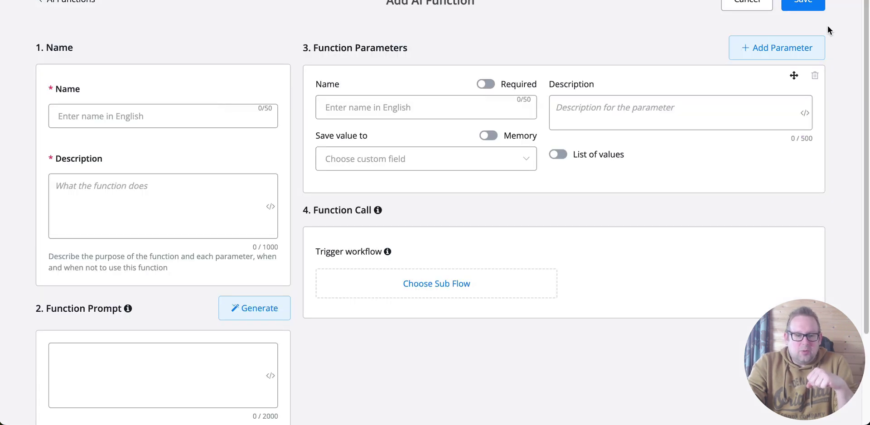
# Look over the empty Add AI Function name and prompt fields, then cancel it.
pyautogui.click(101, 120)
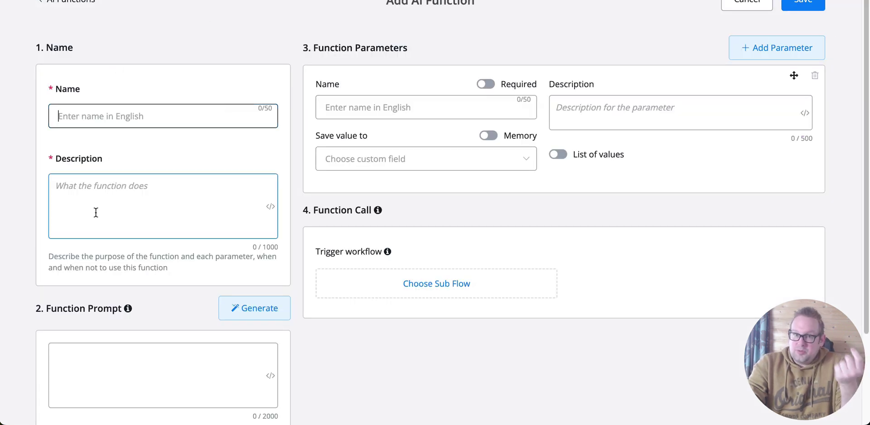
pyautogui.scroll(-2, 102, 277)
pyautogui.click(137, 270)
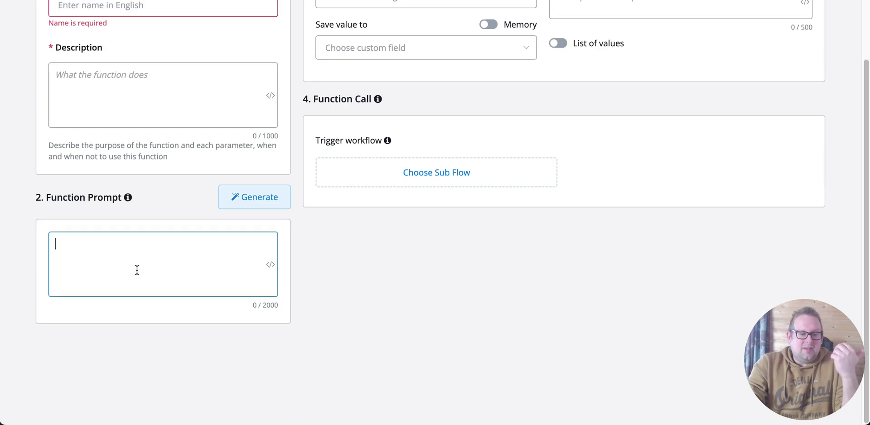
pyautogui.scroll(2, 134, 269)
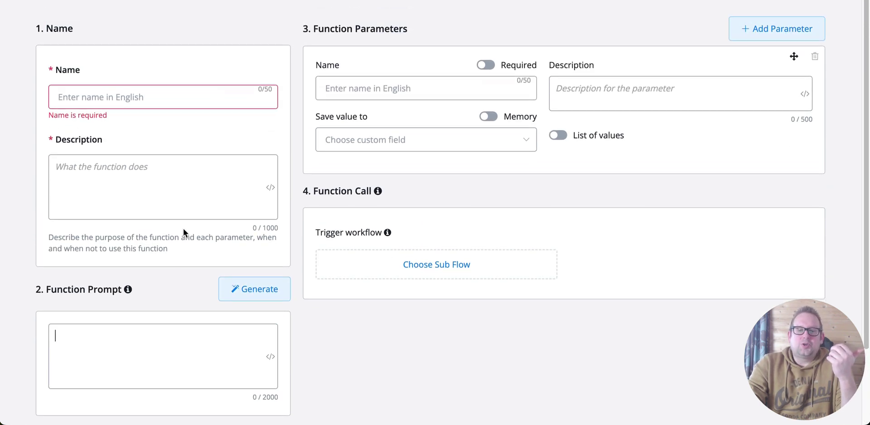
pyautogui.scroll(1, 183, 232)
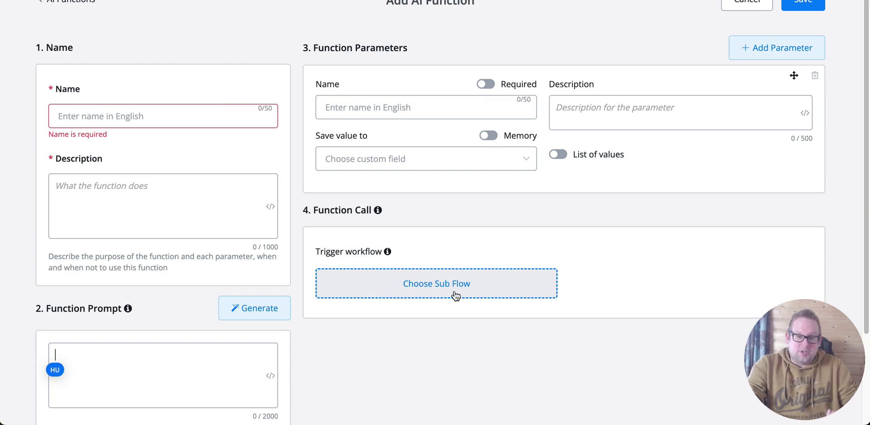
pyautogui.click(746, 5)
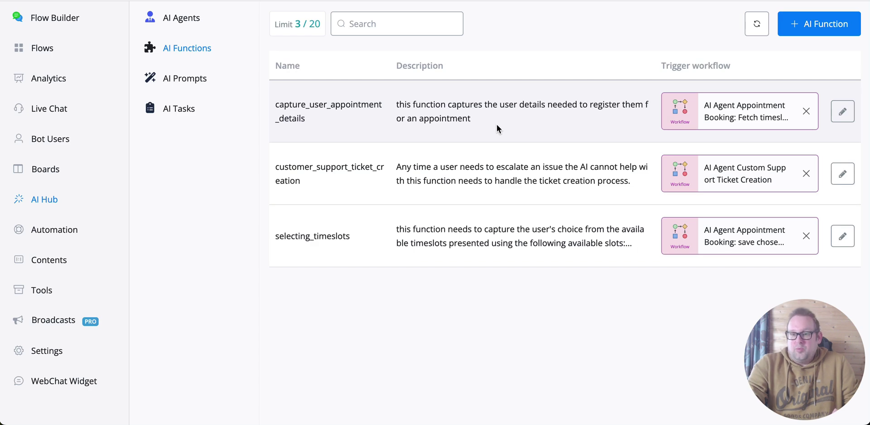
# Review capture_user_appointment_details, including its first_name parameter, and leave it unsaved.
pyautogui.click(842, 111)
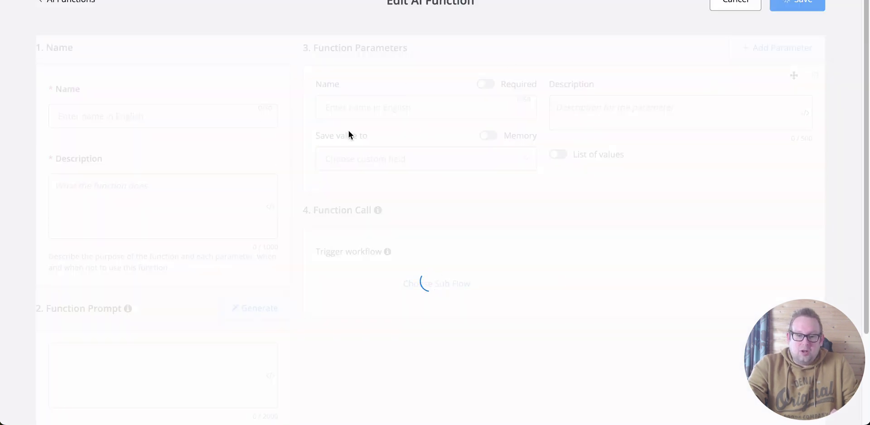
pyautogui.scroll(-5, 408, 101)
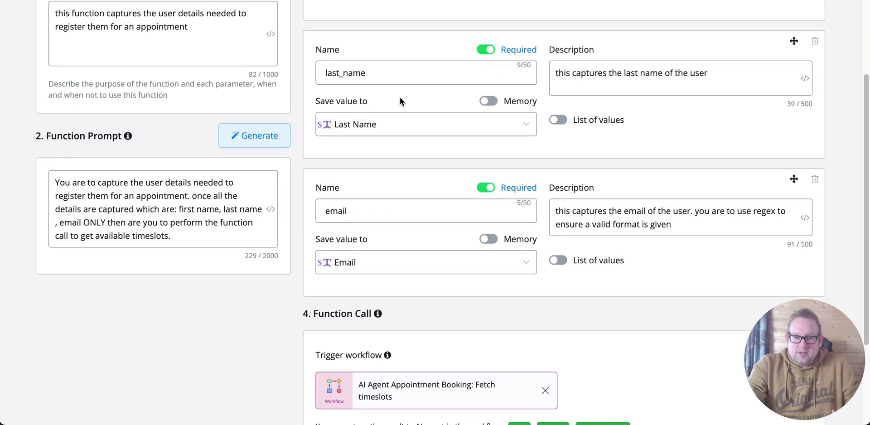
pyautogui.scroll(4, 401, 97)
pyautogui.click(384, 79)
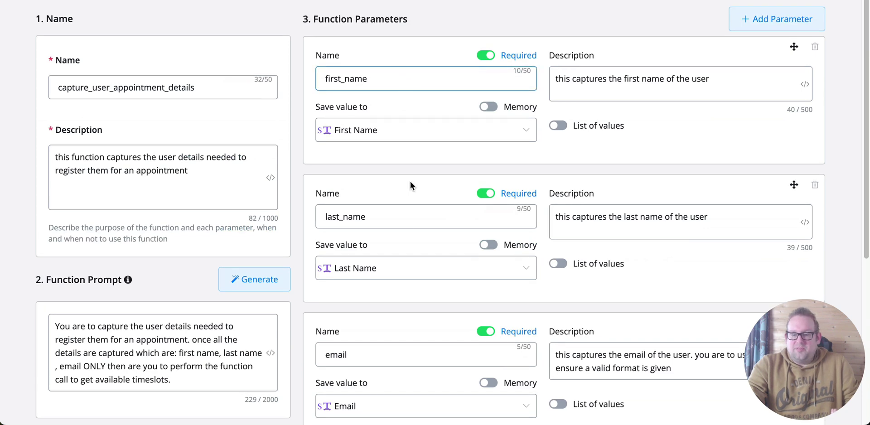
pyautogui.scroll(-3, 401, 284)
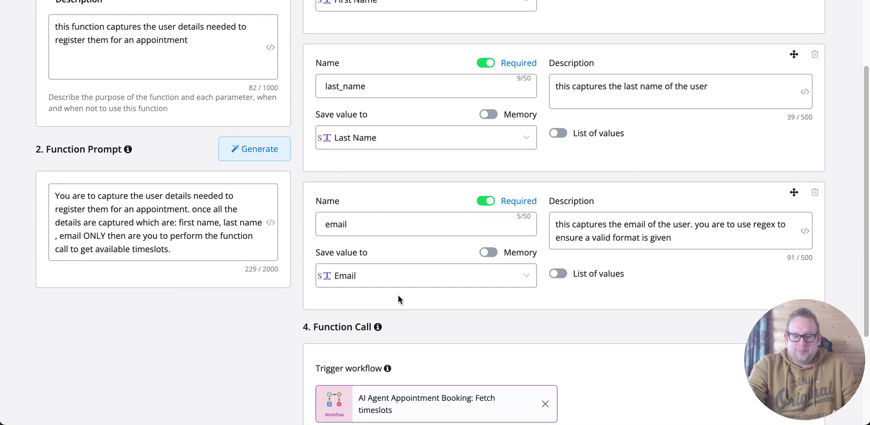
pyautogui.scroll(-3, 398, 293)
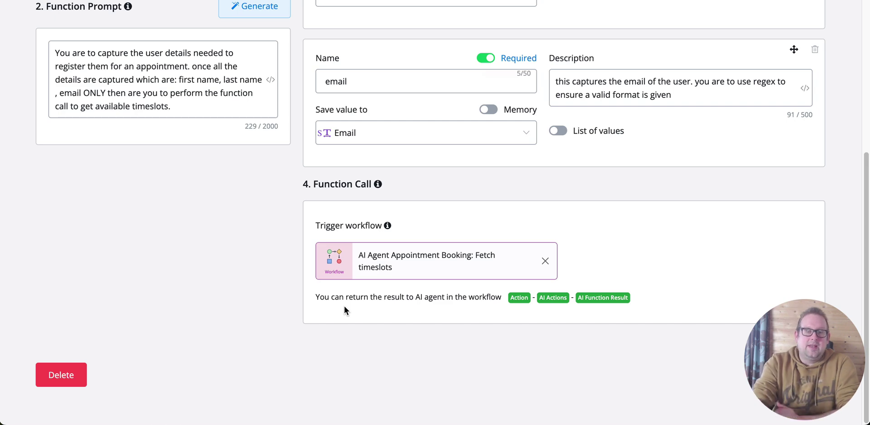
pyautogui.scroll(6, 344, 306)
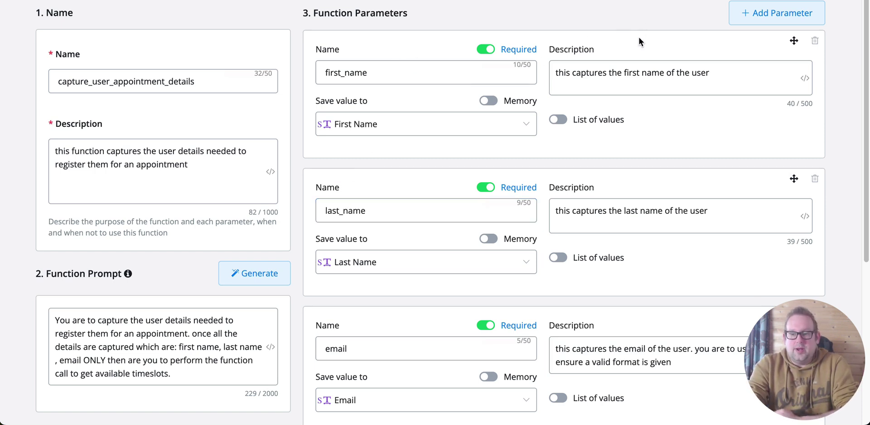
pyautogui.scroll(1, 657, 27)
pyautogui.click(727, 7)
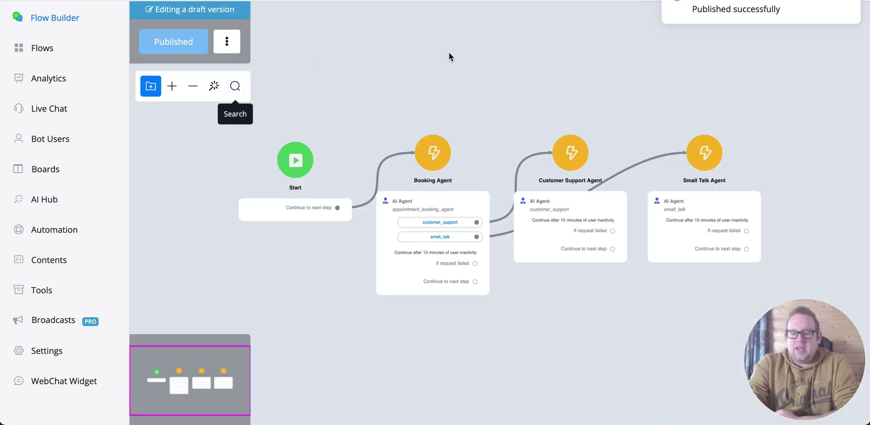
# Add a trial Action step beside the Start node and browse its action item categories.
pyautogui.moveTo(434, 77); pyautogui.dragTo(386, 91)
pyautogui.scroll(-2, 311, 151)
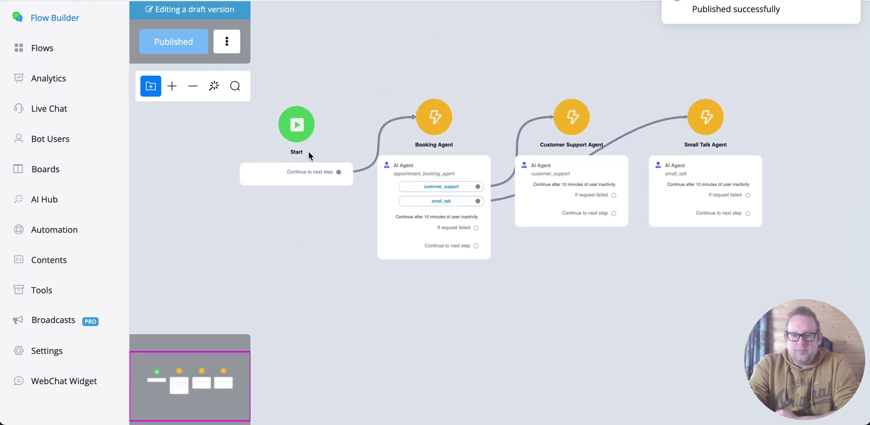
pyautogui.moveTo(338, 172); pyautogui.dragTo(308, 303)
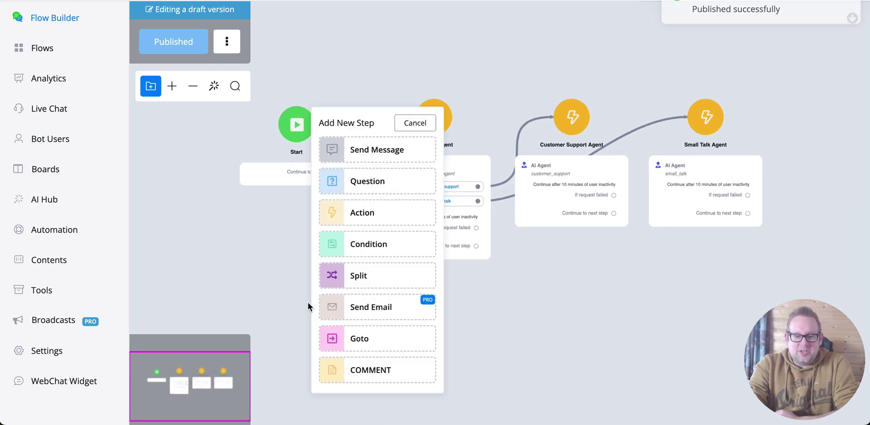
pyautogui.click(356, 213)
pyautogui.click(770, 193)
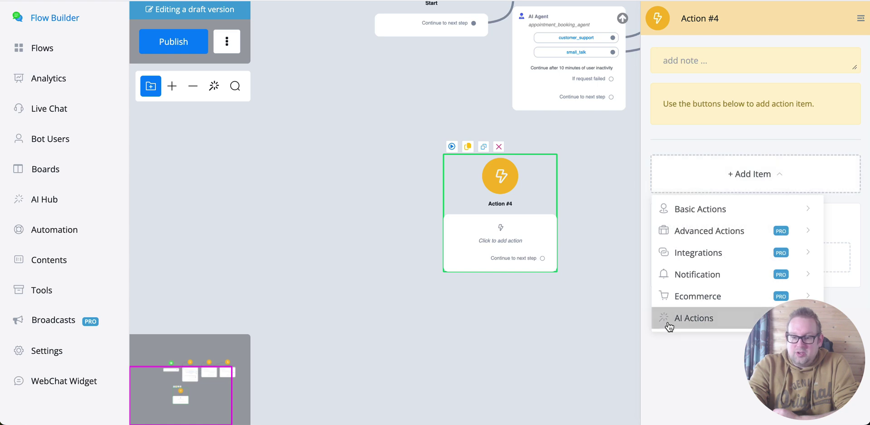
pyautogui.moveTo(669, 324)
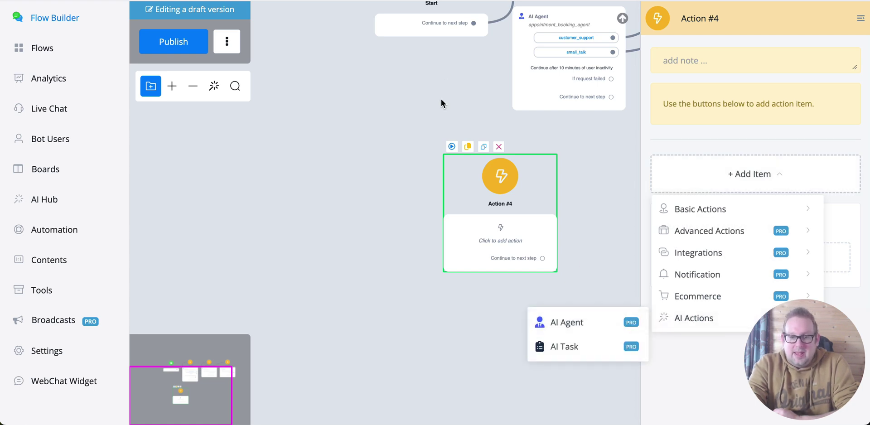
# Delete the Action #4 step, confirm, and bring the agents back into view.
pyautogui.click(494, 146)
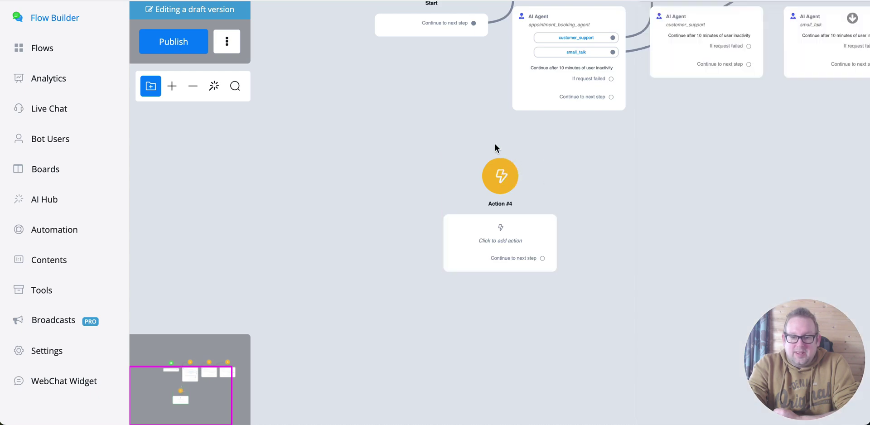
pyautogui.click(502, 166)
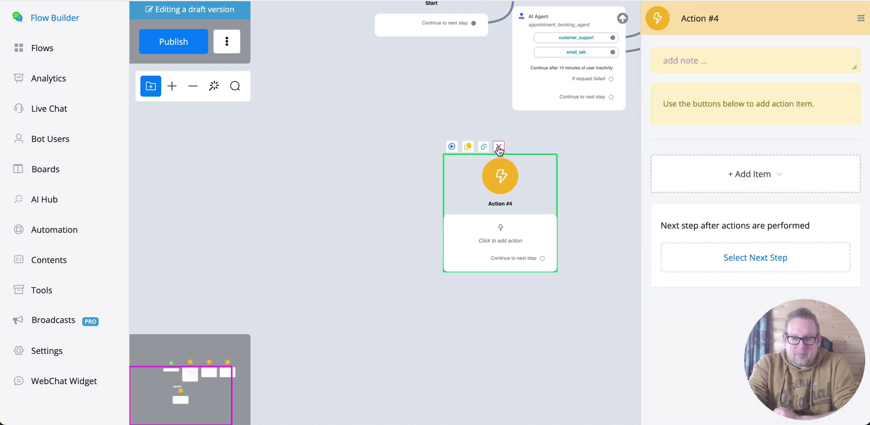
pyautogui.click(499, 146)
pyautogui.click(526, 225)
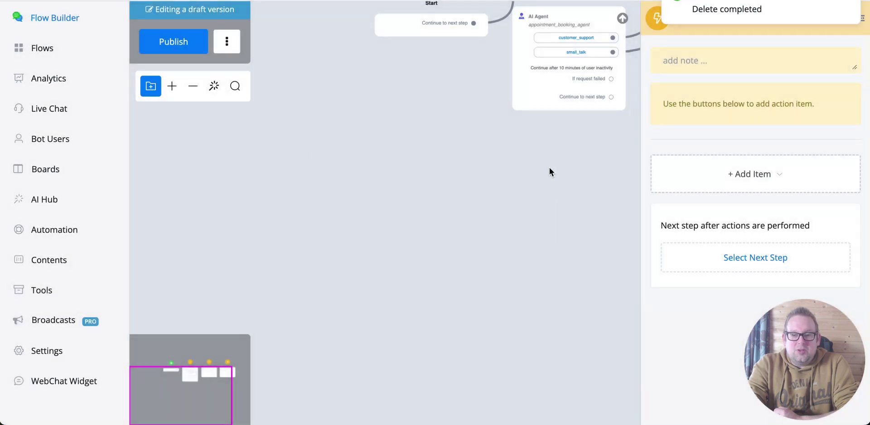
pyautogui.moveTo(550, 171); pyautogui.dragTo(390, 251)
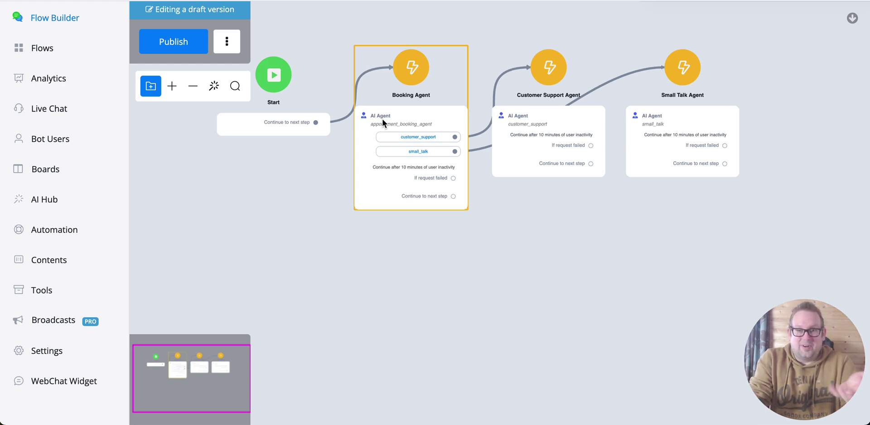
pyautogui.scroll(4, 403, 140)
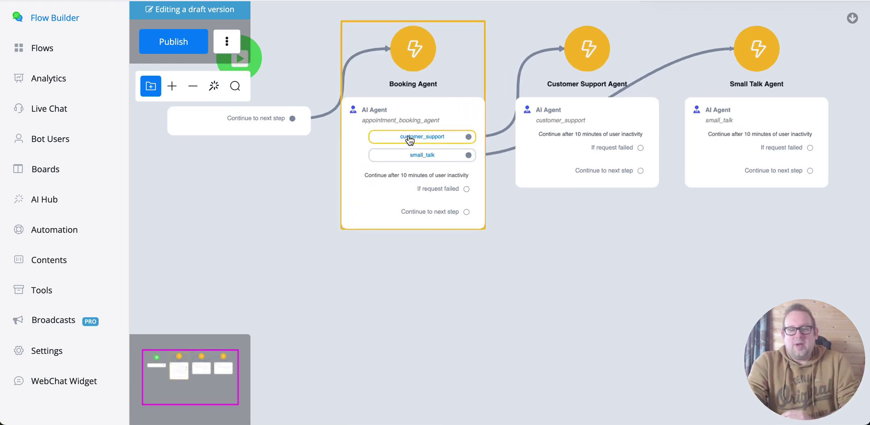
pyautogui.moveTo(611, 282); pyautogui.dragTo(597, 318)
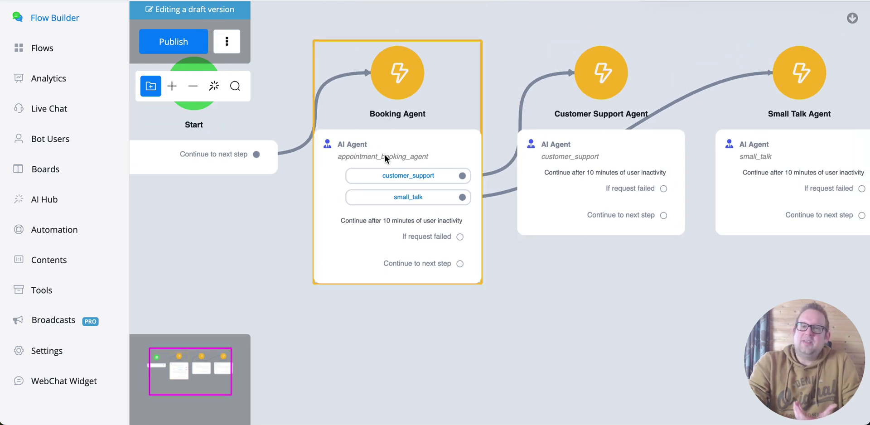
pyautogui.click(401, 140)
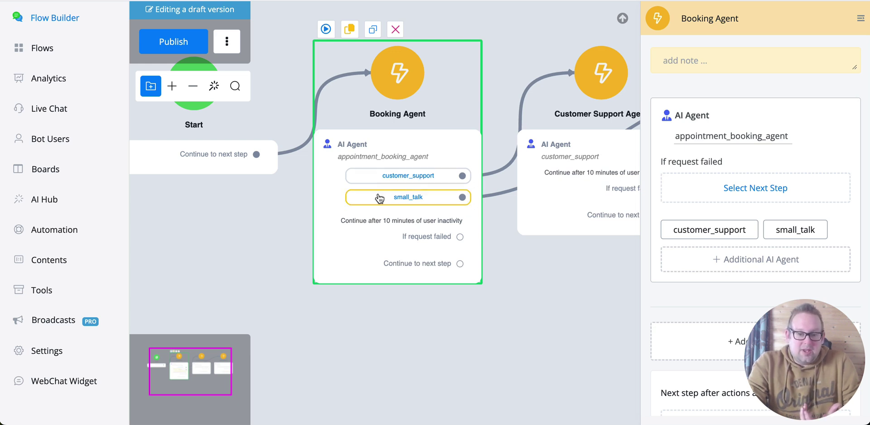
# Pan the canvas back to the Booking Agent alongside its customer_support and small_talk agents.
pyautogui.hscroll(5, 486, 245)
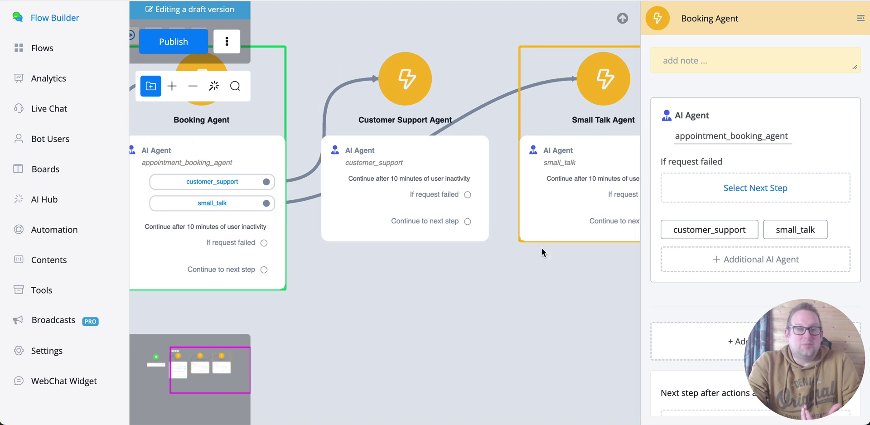
pyautogui.moveTo(498, 286); pyautogui.dragTo(609, 280)
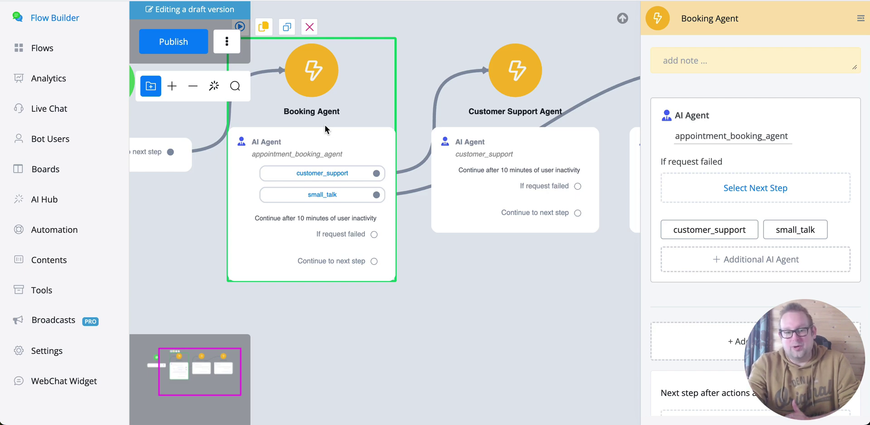
# Check the Booking Agent's AI agent Idle Timeout setting and cancel without changes.
pyautogui.click(691, 135)
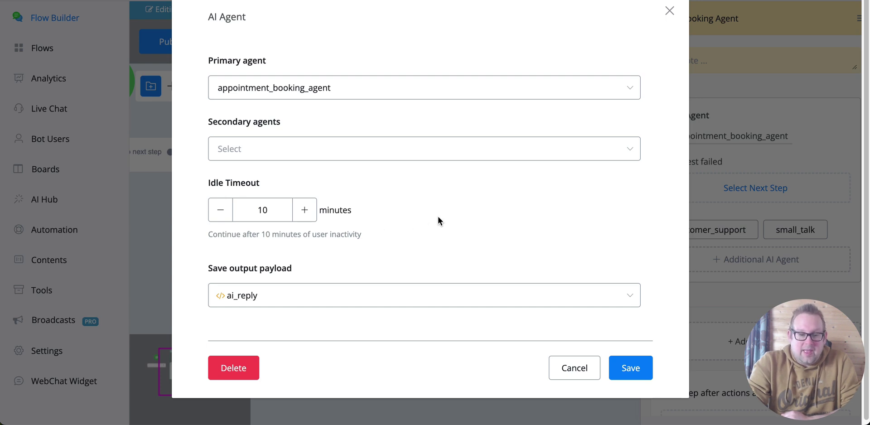
pyautogui.click(250, 209)
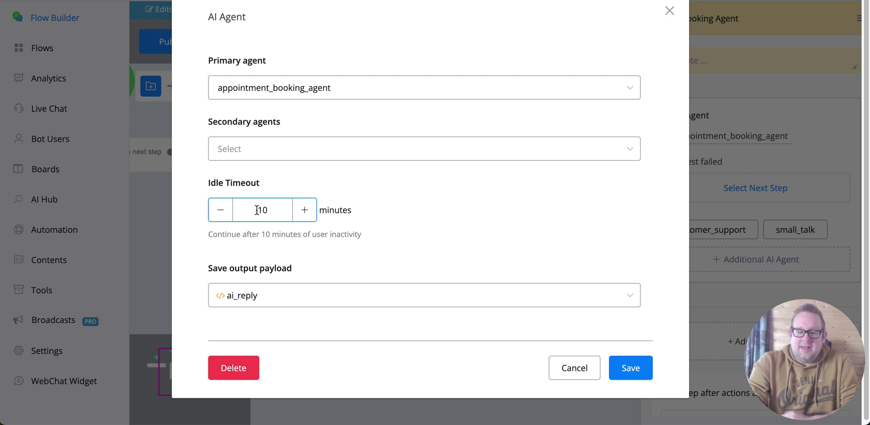
pyautogui.click(573, 372)
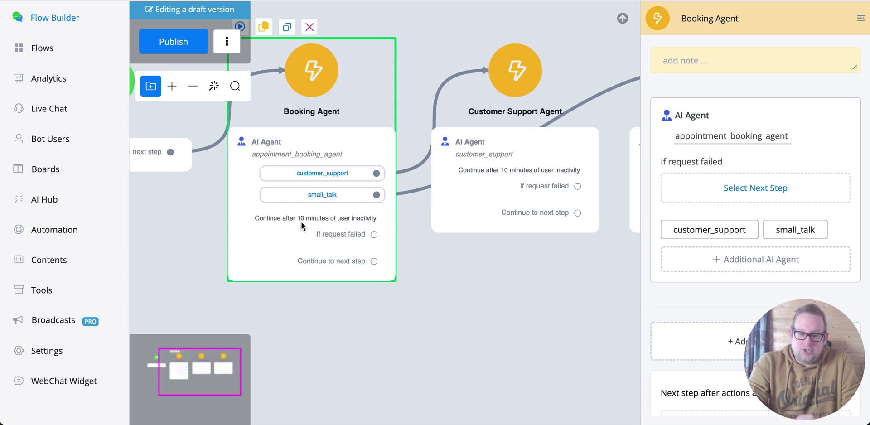
# Discard a trial connection, recheck the AI agent settings, and close the Booking Agent panel.
pyautogui.moveTo(375, 261); pyautogui.dragTo(271, 334)
pyautogui.click(376, 295)
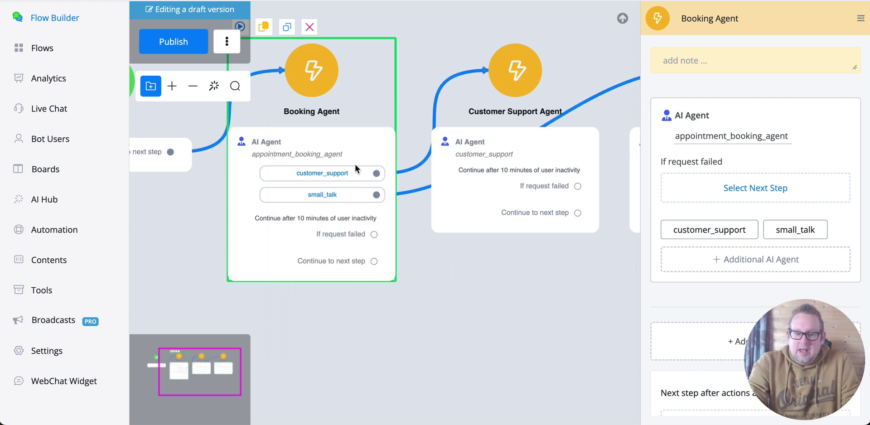
pyautogui.click(708, 134)
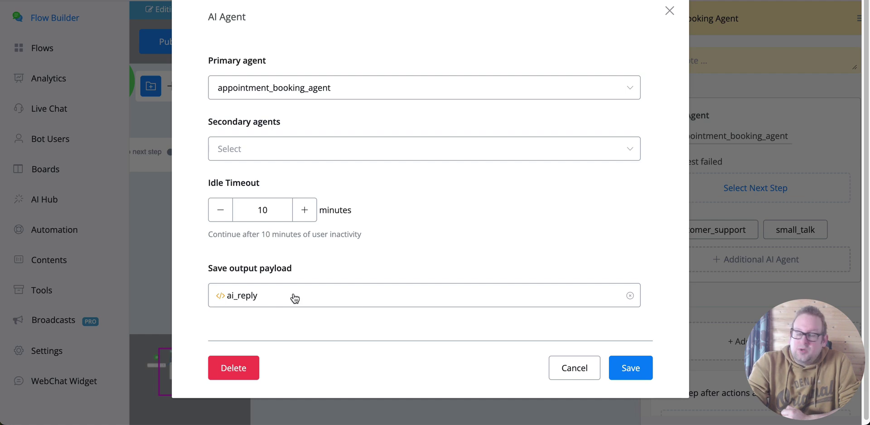
pyautogui.click(569, 368)
pyautogui.click(536, 314)
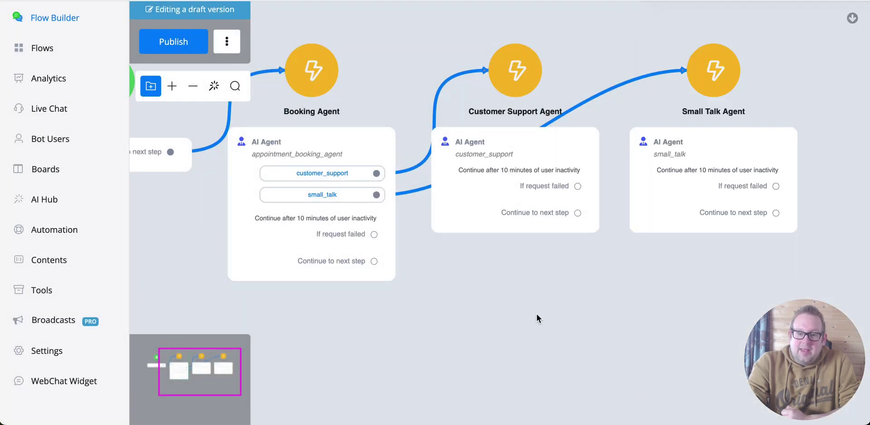
pyautogui.moveTo(536, 314); pyautogui.dragTo(612, 327)
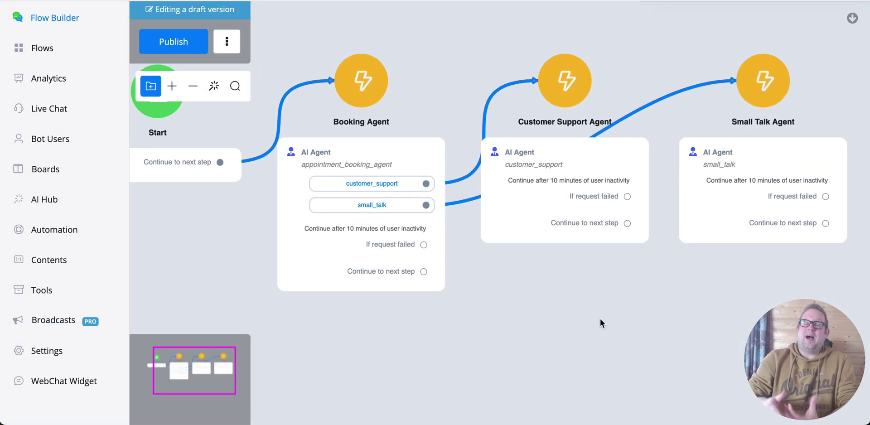